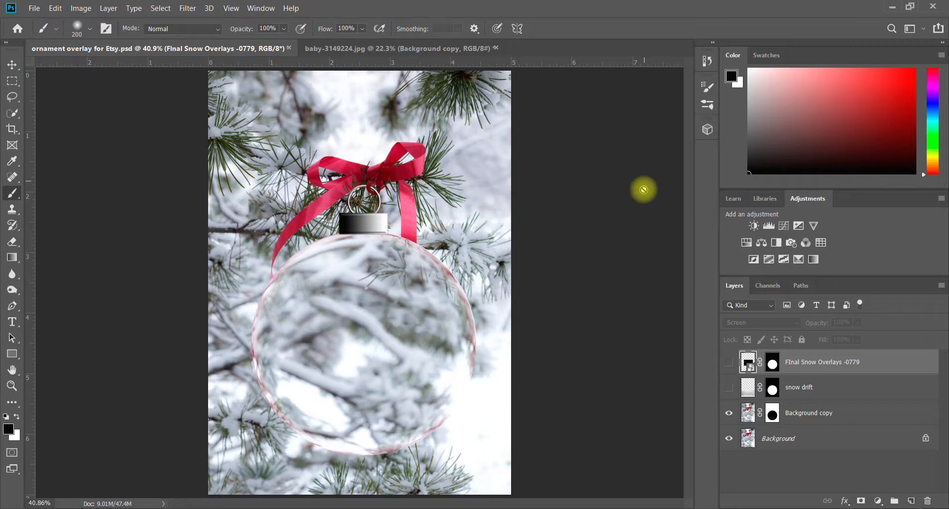
- Copy the baby cutout from baby-3149224.jpg into the ornament document, directly above the Background layer
click(372, 48)
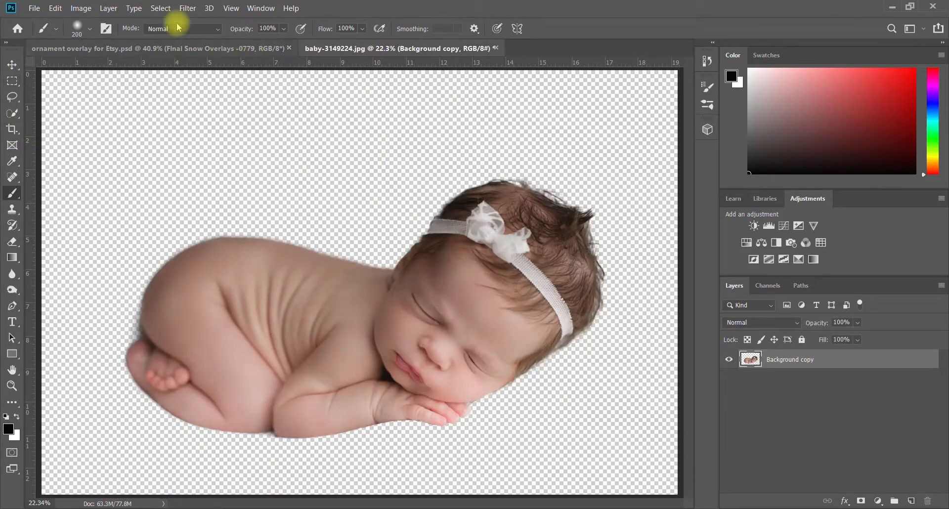
click(158, 48)
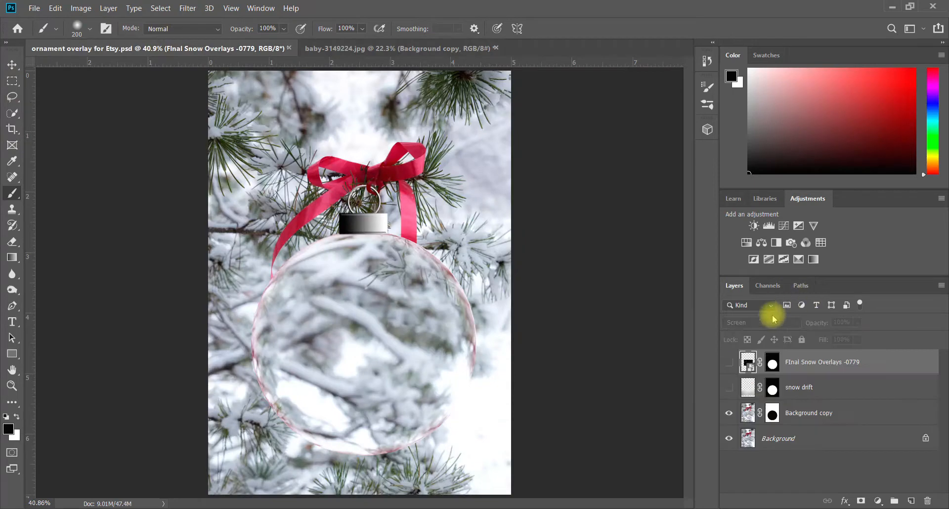
click(752, 445)
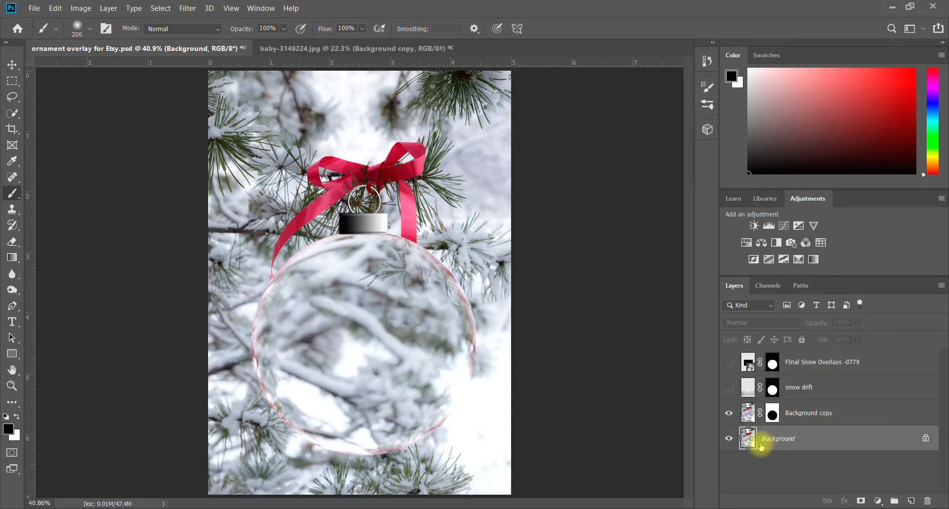
click(332, 50)
click(12, 64)
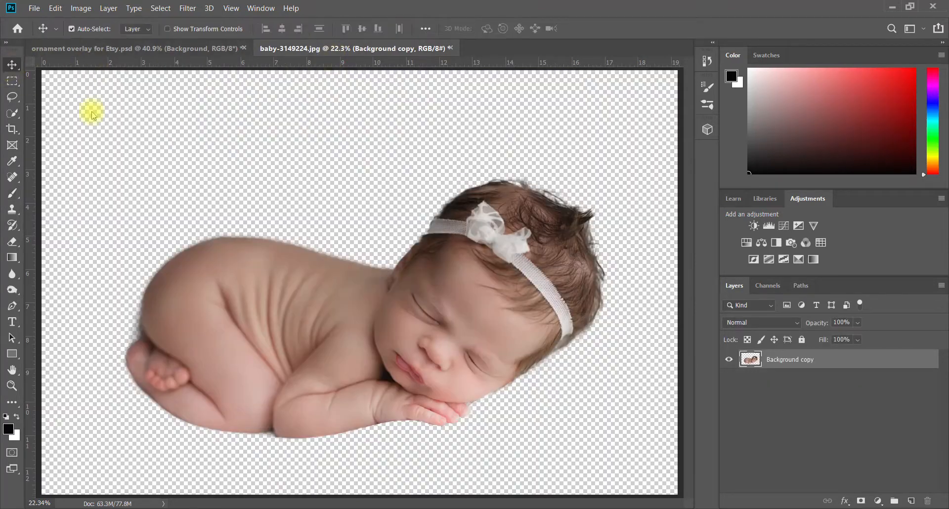
drag(306, 276, 381, 342)
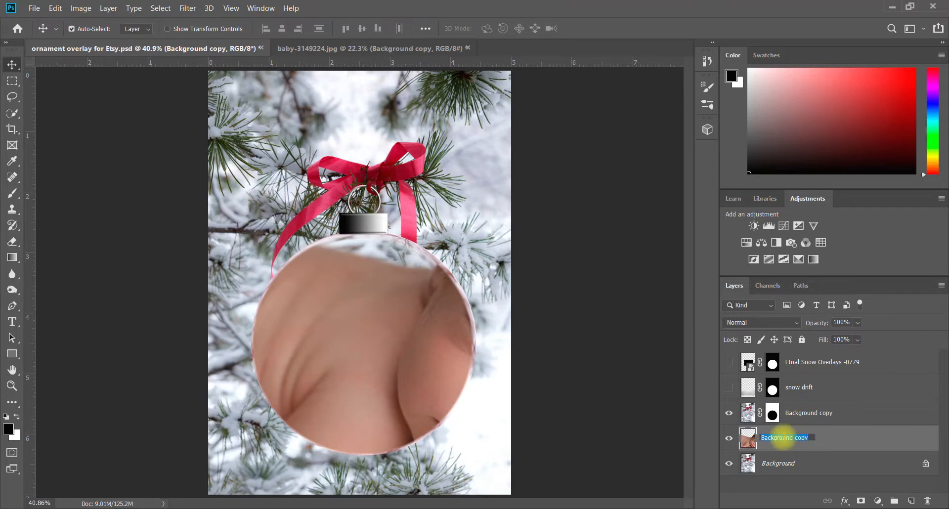
- Rename the newly added cutout layer "baby" and convert it to a smart object
text(baby)
key(Return)
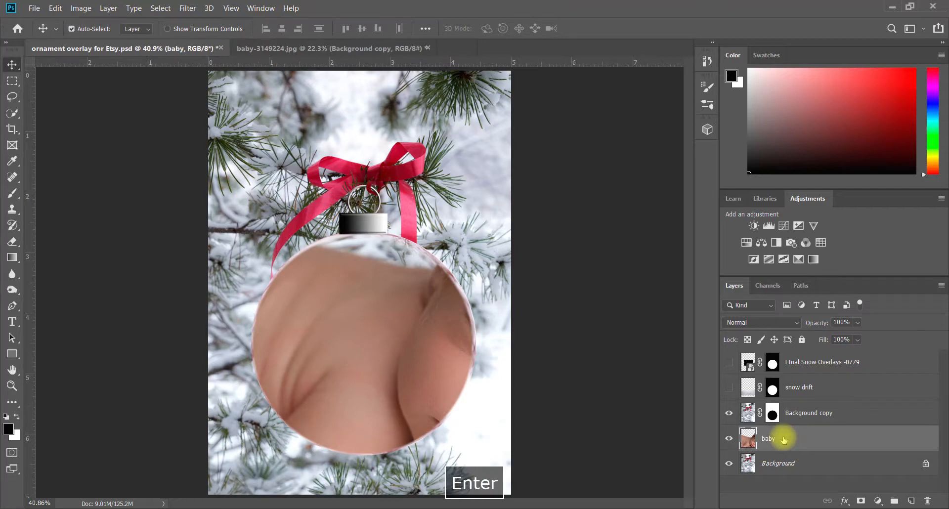
right_click(822, 433)
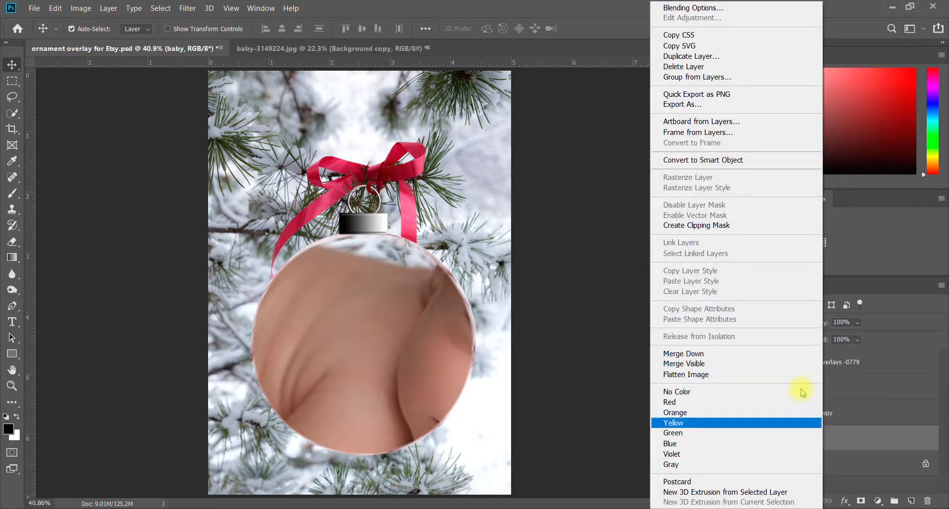
click(703, 166)
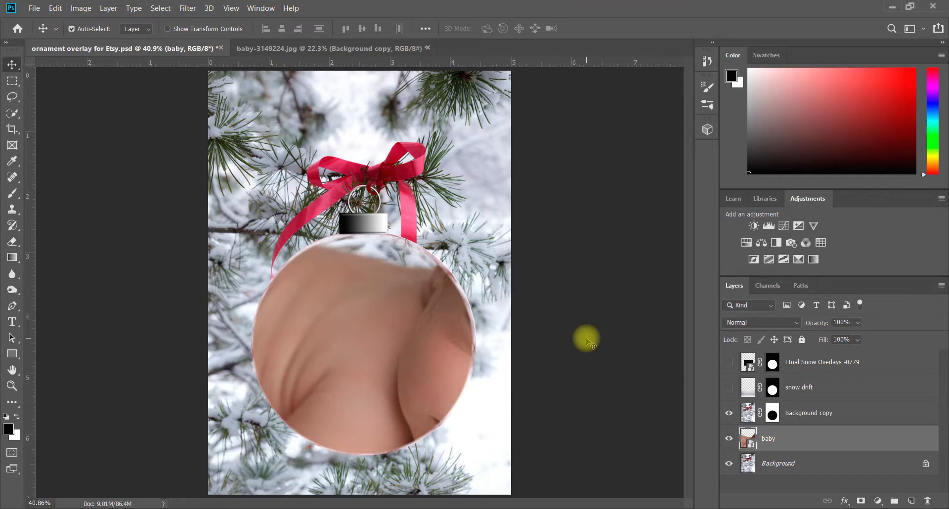
- Scale the baby layer proportionally to about 21.75% and place it in the lower part of the glass ornament
key(ctrl)
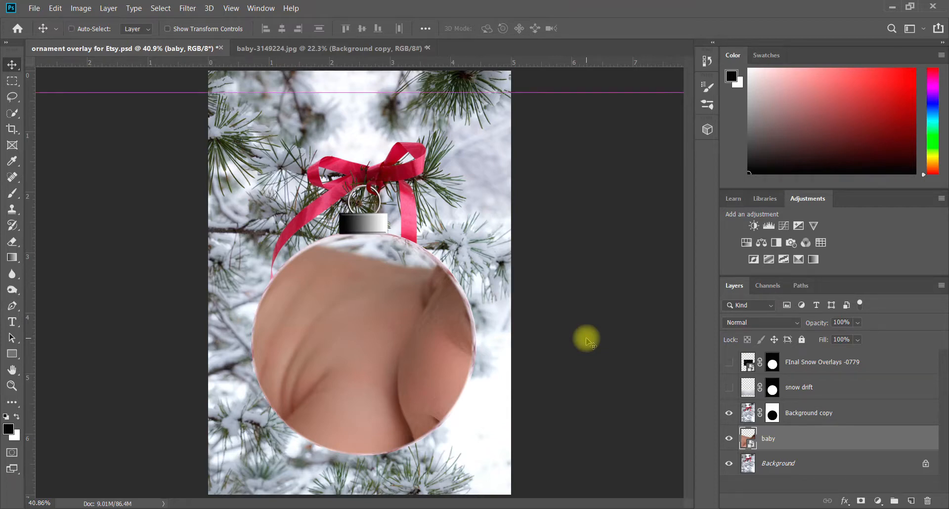
key(ctrl+t)
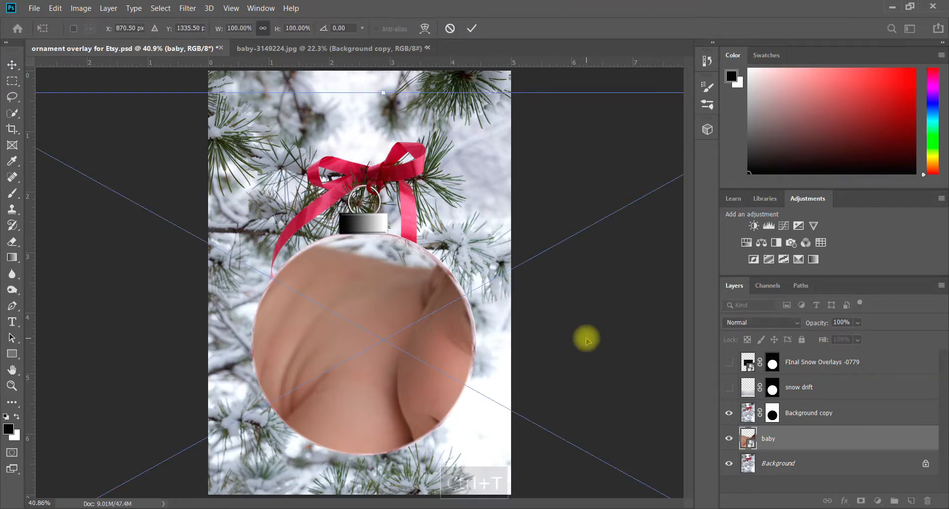
key(ctrl+minus)
key(ctrl+minus)
key(ctrl+minus)
key(ctrl+minus)
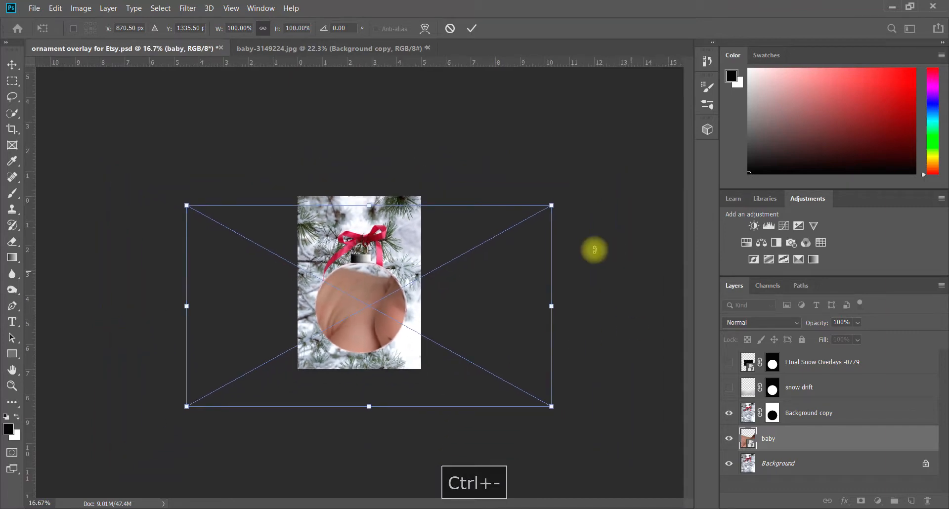
drag(551, 206, 401, 307)
drag(304, 265, 347, 316)
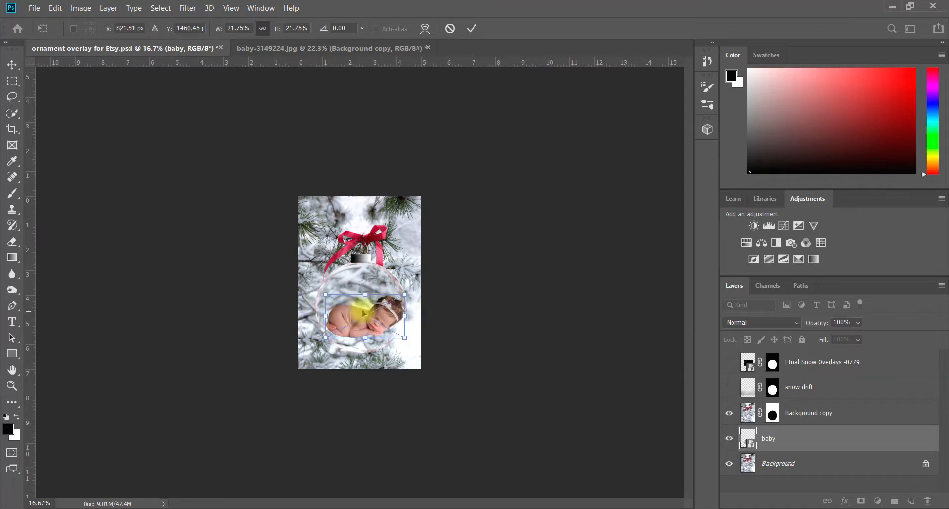
click(472, 28)
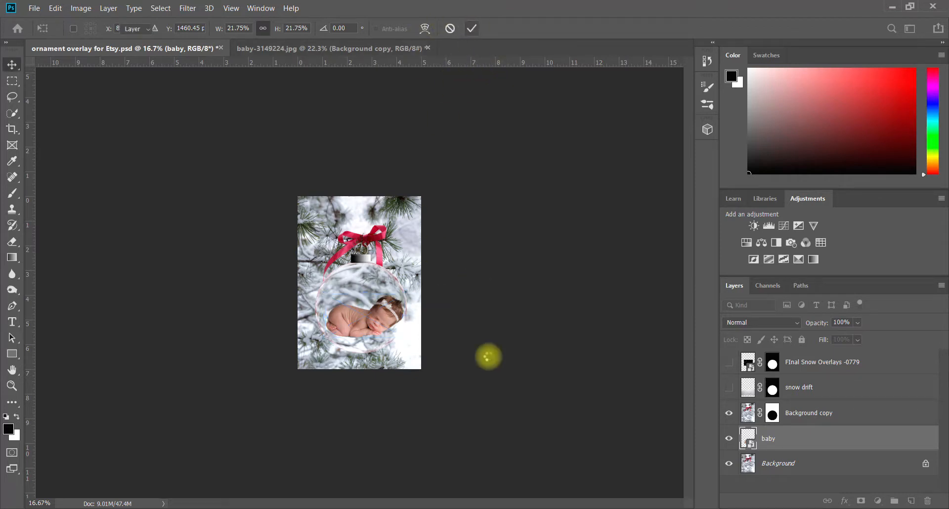
- Add a Hue/Saturation adjustment clipped to the baby layer, with Saturation set to -22, and compare before and after
click(12, 386)
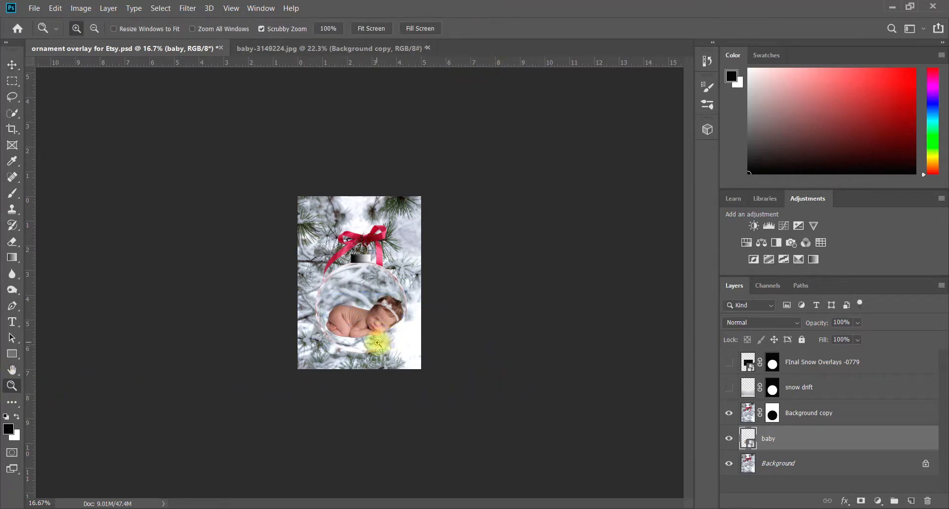
click(377, 343)
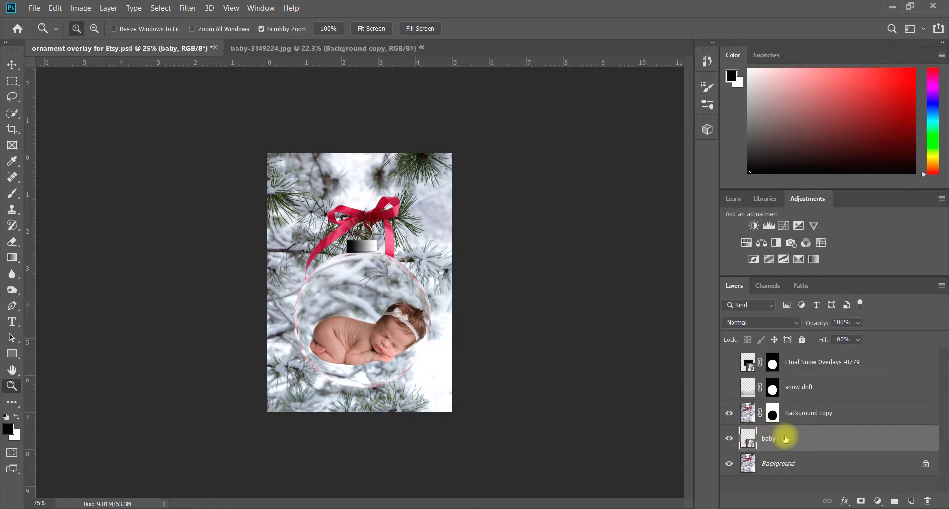
click(747, 242)
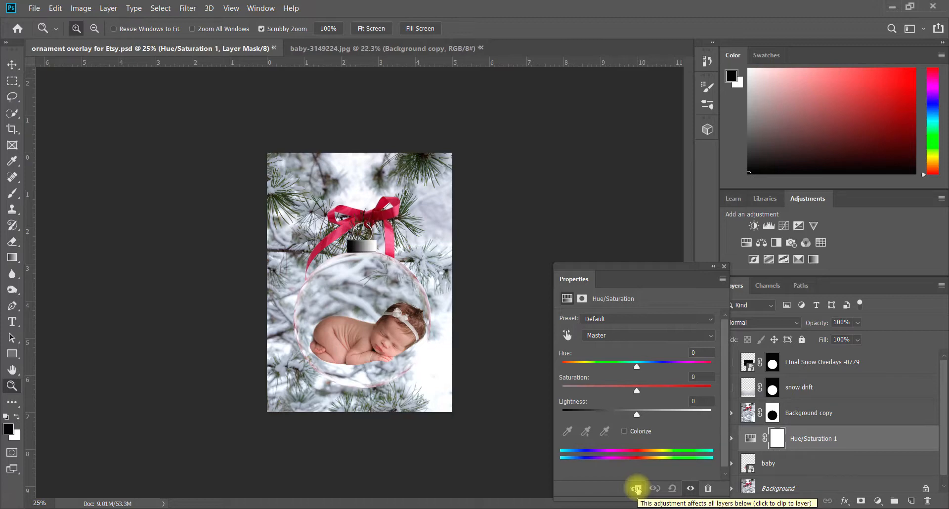
click(637, 489)
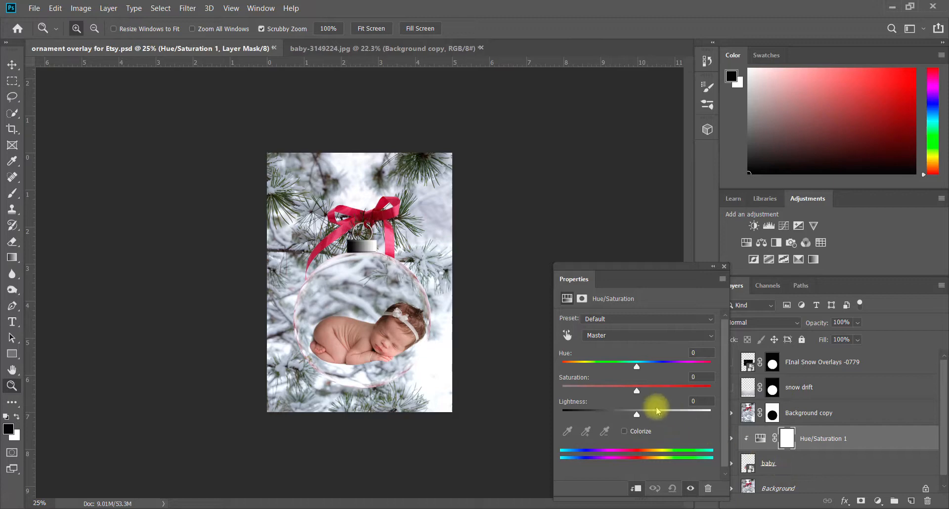
mouse_move(637, 391)
mouse_down()
mouse_move(621, 389)
mouse_move(664, 386)
mouse_move(598, 388)
mouse_move(670, 384)
mouse_move(602, 396)
mouse_move(691, 396)
mouse_move(610, 396)
mouse_move(646, 393)
mouse_move(629, 394)
mouse_up()
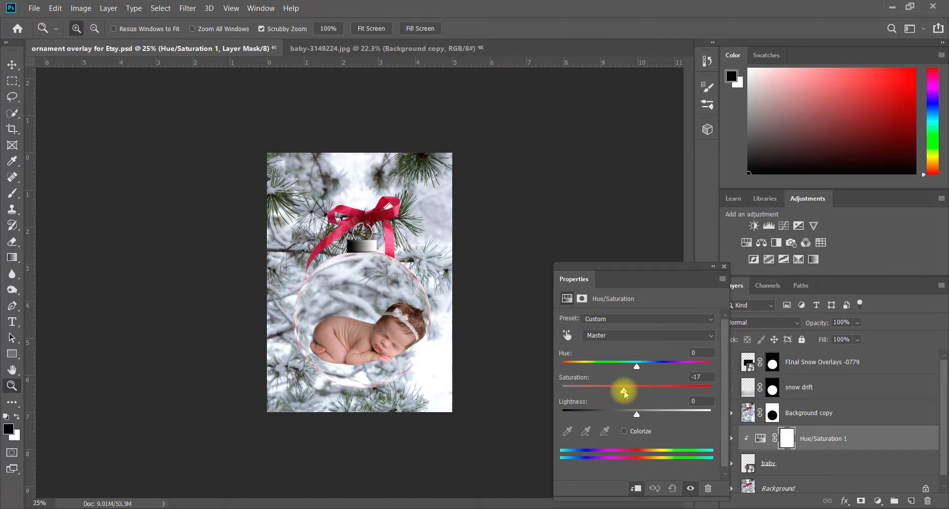
drag(625, 393, 624, 394)
click(691, 488)
click(692, 488)
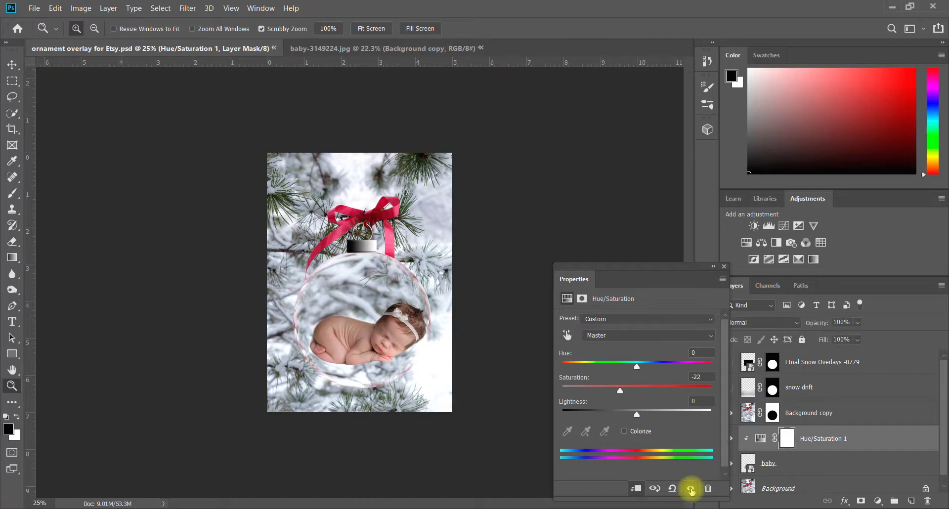
click(725, 267)
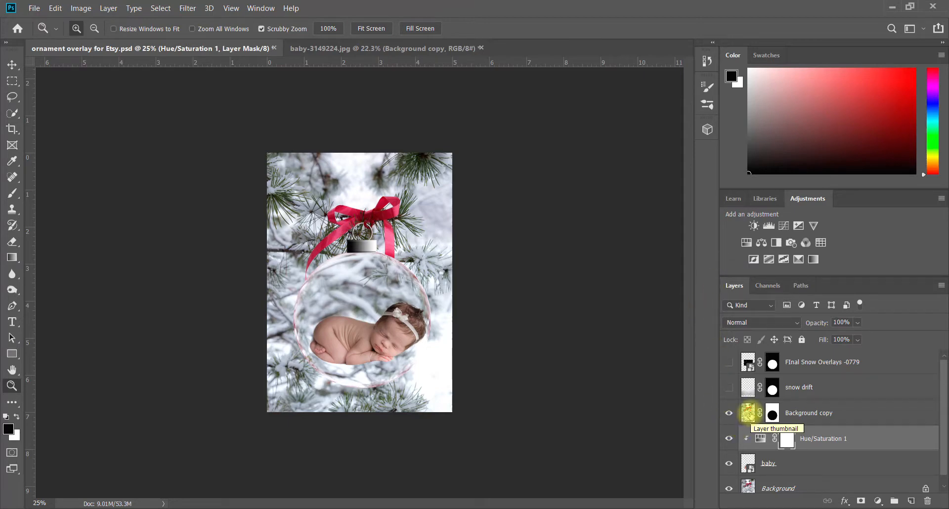
- Show the snow drift layer and make its layer mask active for editing
click(730, 389)
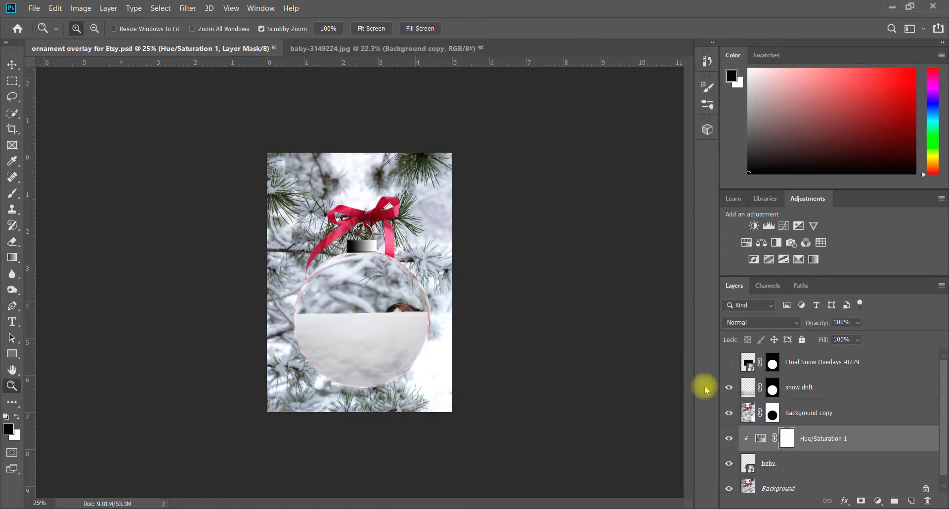
click(351, 341)
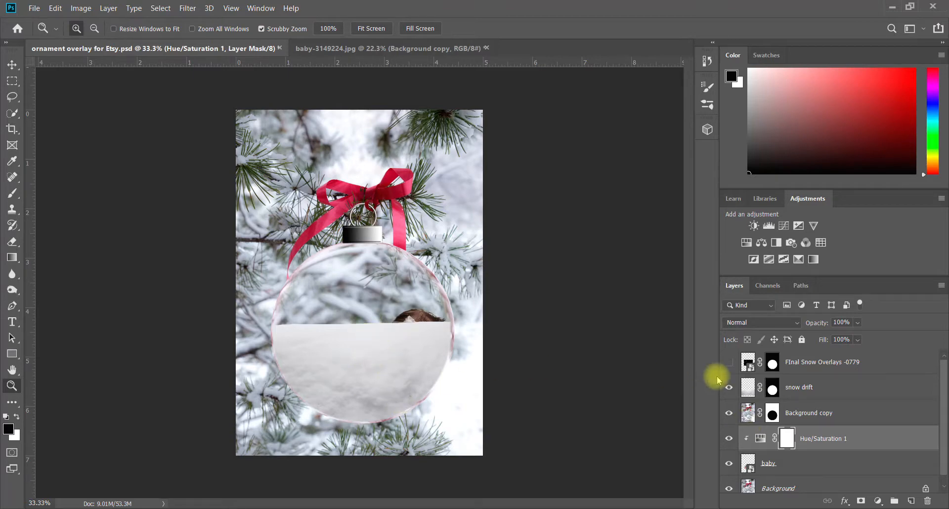
click(748, 389)
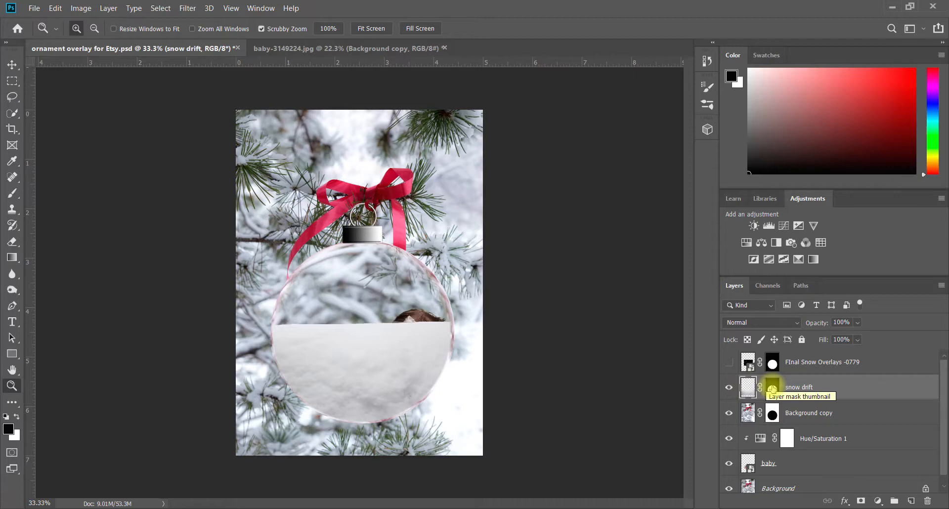
click(773, 389)
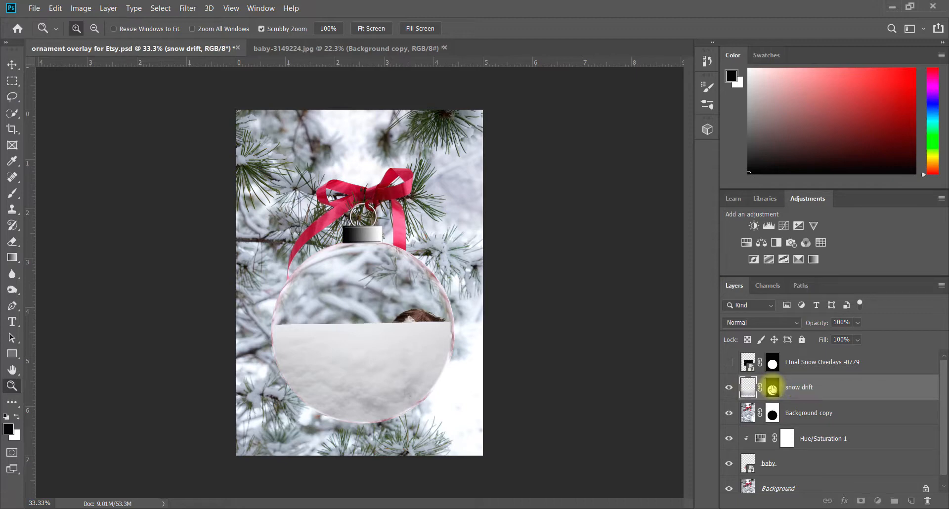
- Paint black on the snow drift mask with a soft brush, starting at 500 px, to uncover the baby and leave snow beneath
click(11, 193)
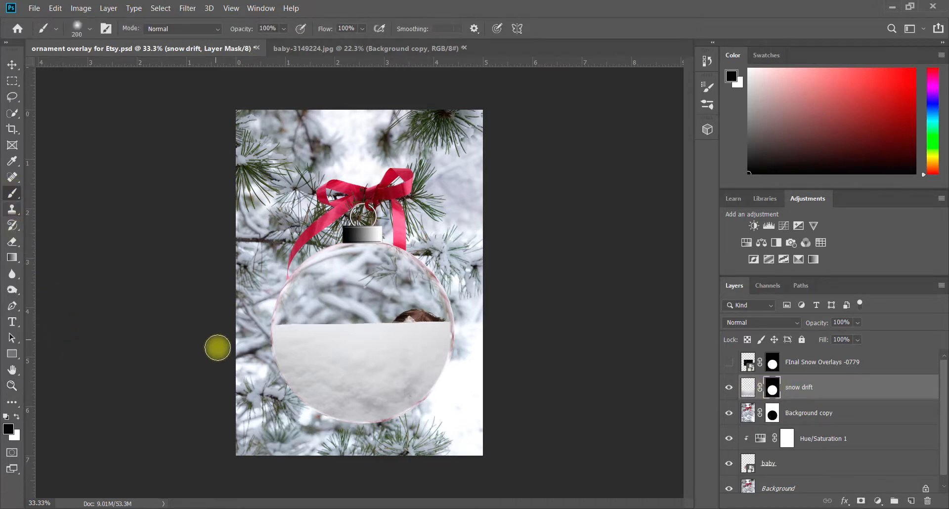
key(bracketright)
key(bracketright)
key(bracketright)
key(bracketright)
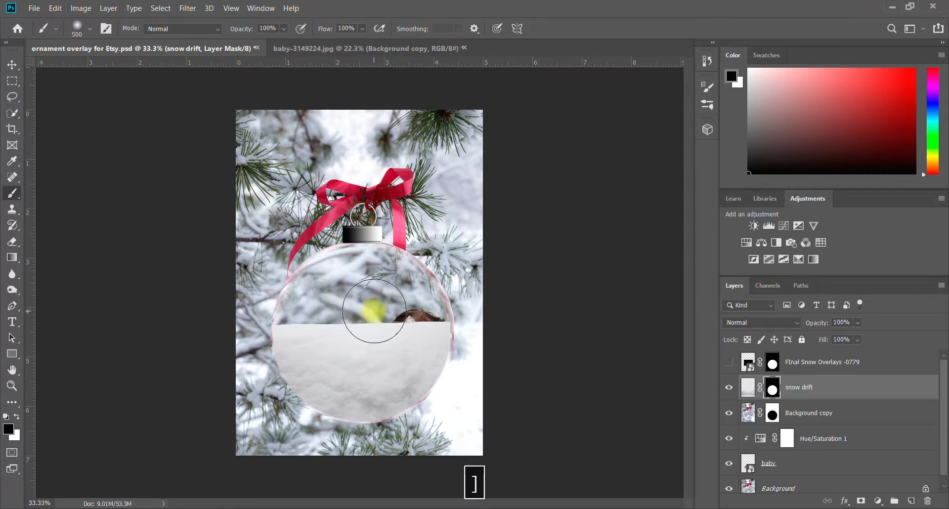
mouse_move(382, 309)
mouse_down()
mouse_move(419, 295)
mouse_move(361, 309)
mouse_move(306, 292)
mouse_move(339, 326)
mouse_move(380, 334)
mouse_move(390, 326)
mouse_move(383, 336)
mouse_move(394, 329)
mouse_move(385, 328)
mouse_move(387, 341)
mouse_move(388, 330)
mouse_move(366, 344)
mouse_move(341, 340)
mouse_move(387, 337)
mouse_move(392, 346)
mouse_move(345, 346)
mouse_move(316, 325)
mouse_move(391, 338)
mouse_move(343, 339)
mouse_move(354, 345)
mouse_move(331, 353)
mouse_move(349, 366)
mouse_move(406, 340)
mouse_move(327, 347)
mouse_move(310, 375)
mouse_move(51, 376)
mouse_up()
key(bracketleft)
key(bracketleft)
key(bracketright)
key(bracketright)
key(bracketright)
click(378, 338)
key(bracketleft)
key(bracketleft)
key(bracketleft)
- Paint white on the snow drift mask at 27% opacity with a 100 px brush to blend faint snow beside the baby's head
click(16, 417)
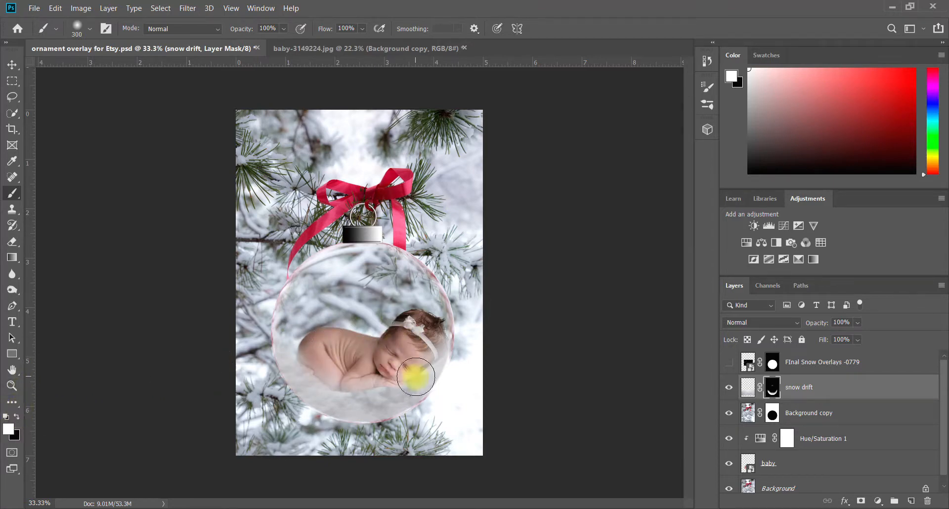
key(bracketleft)
key(bracketleft)
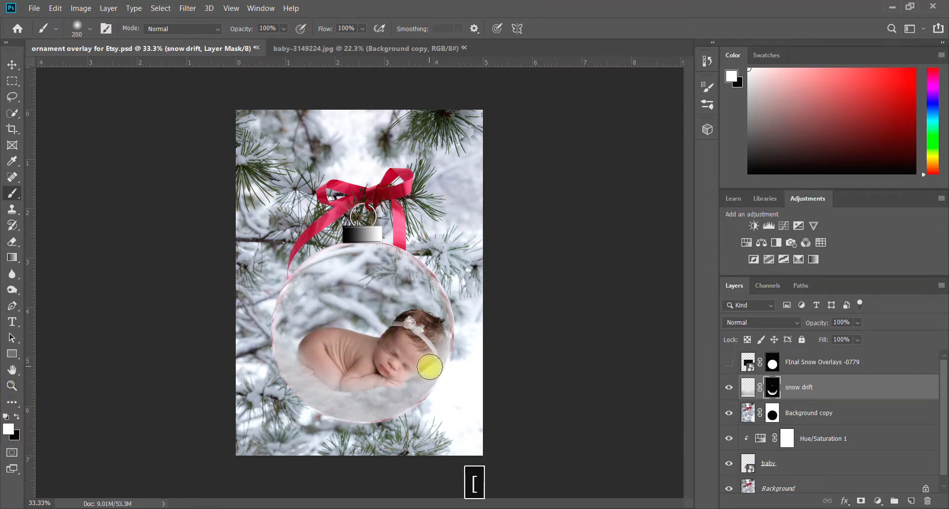
click(285, 30)
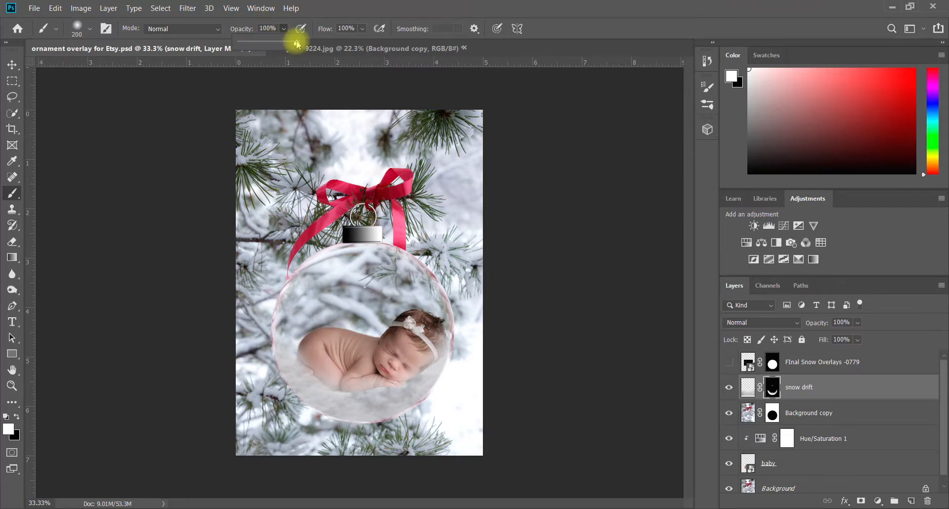
drag(297, 45, 257, 44)
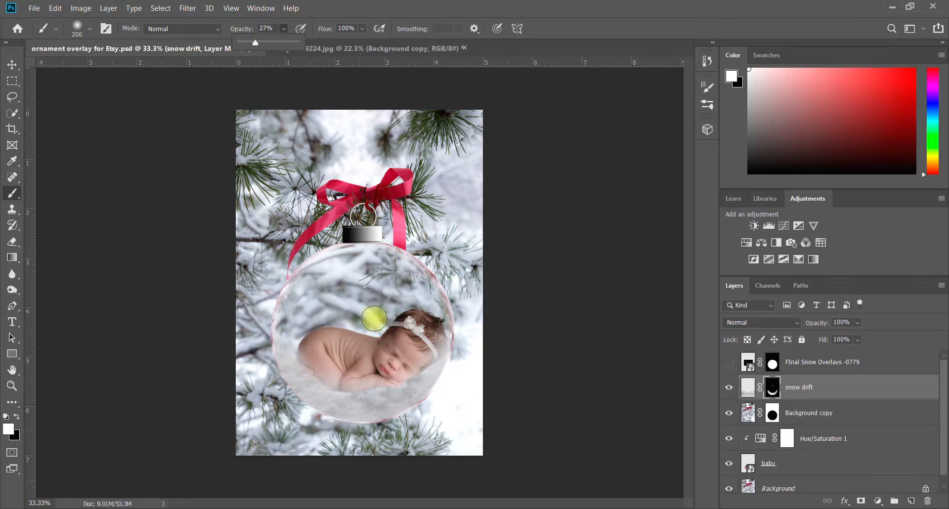
key(bracketleft)
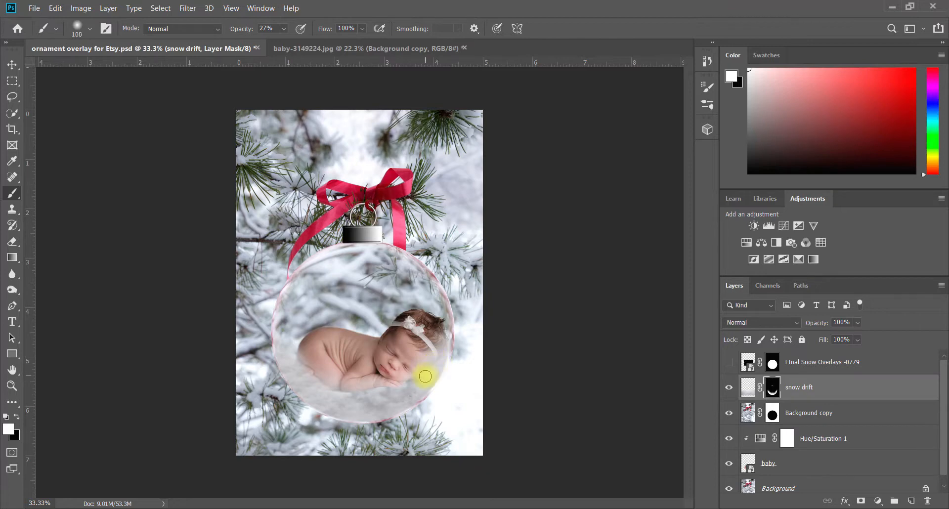
- Paint black on the snow drift mask at 100% opacity with a 200 px brush to clear snow from the baby's head
click(16, 417)
click(284, 28)
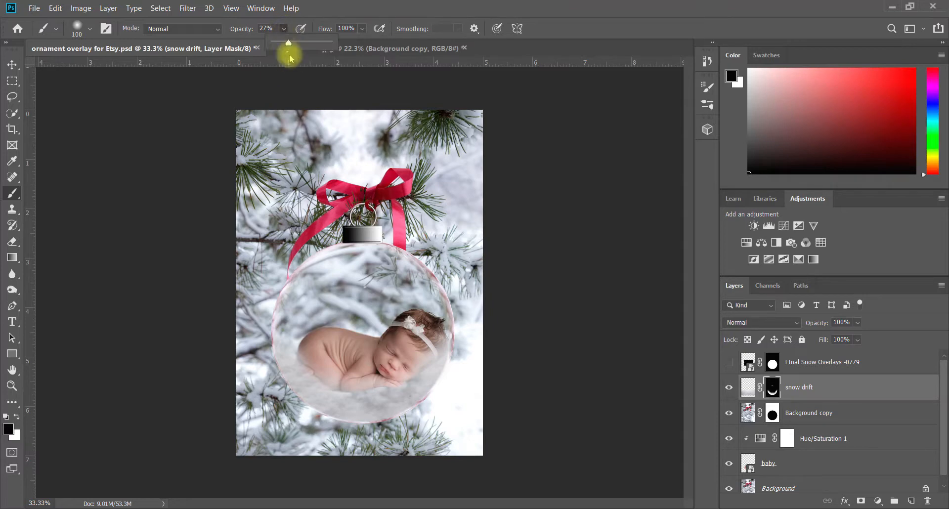
drag(291, 58, 339, 64)
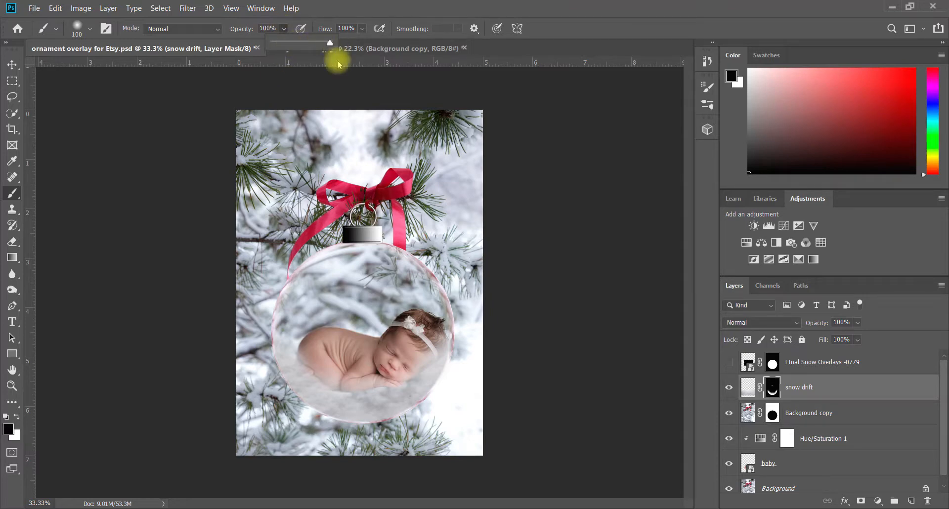
key(bracketright)
key(bracketright)
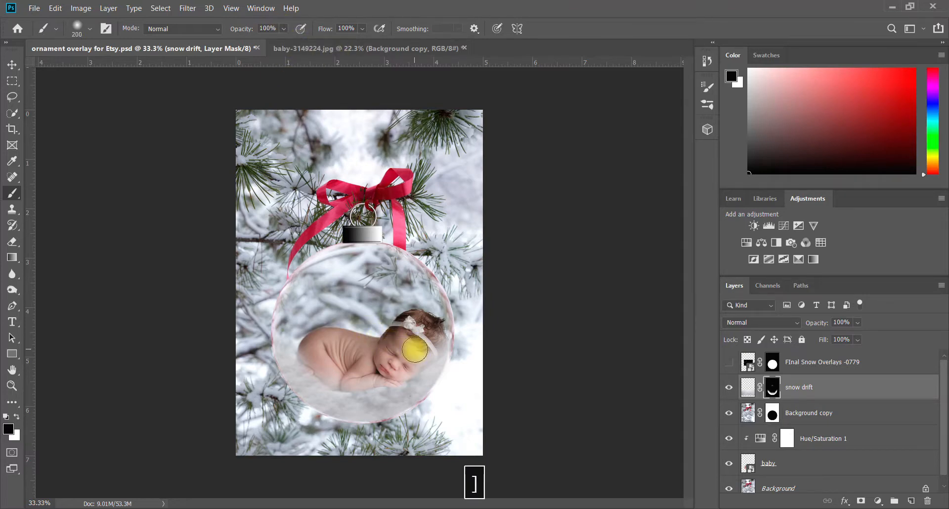
- Paint white on the snow drift mask at 30% opacity with the 200 px brush to blend faint snow over the baby's lower body
click(17, 417)
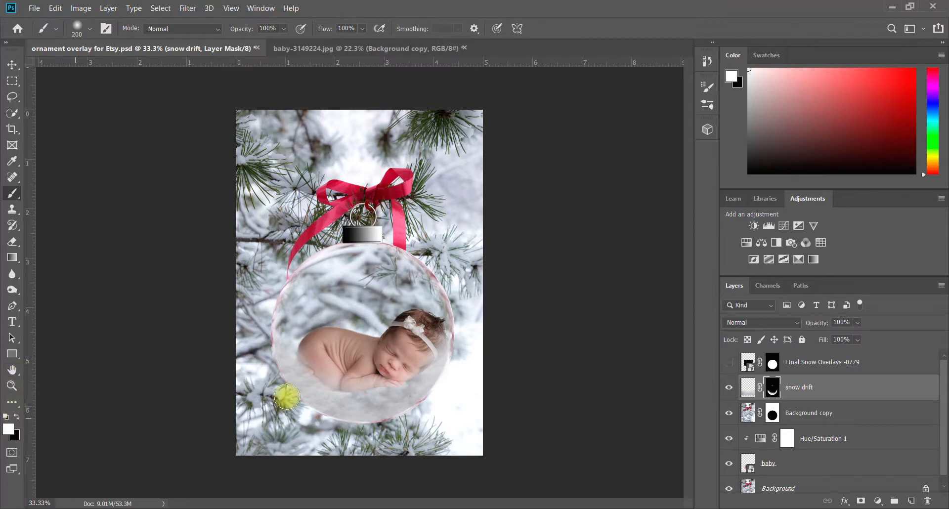
click(285, 28)
drag(297, 42, 257, 42)
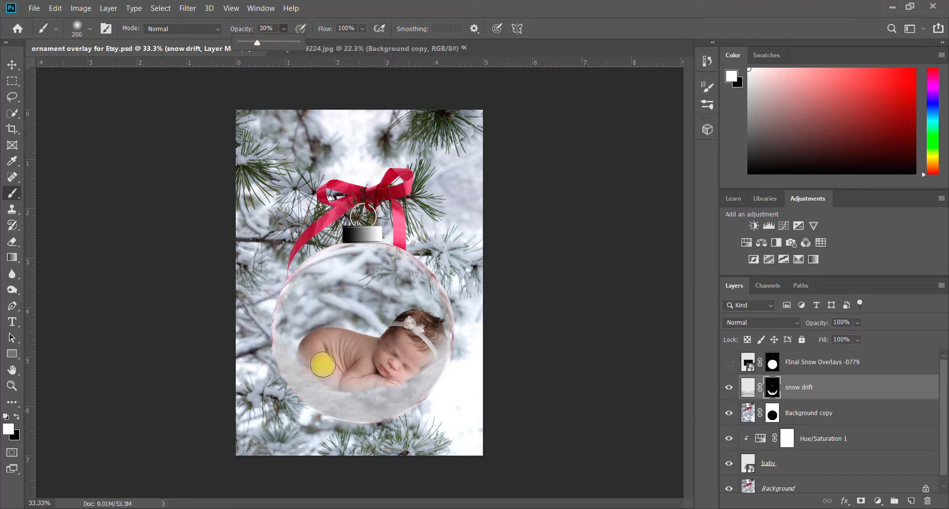
drag(307, 371, 346, 396)
- Show the FInal Snow Overlays -0779 layer and duplicate it twice to intensify the falling snow inside the ornament
click(12, 386)
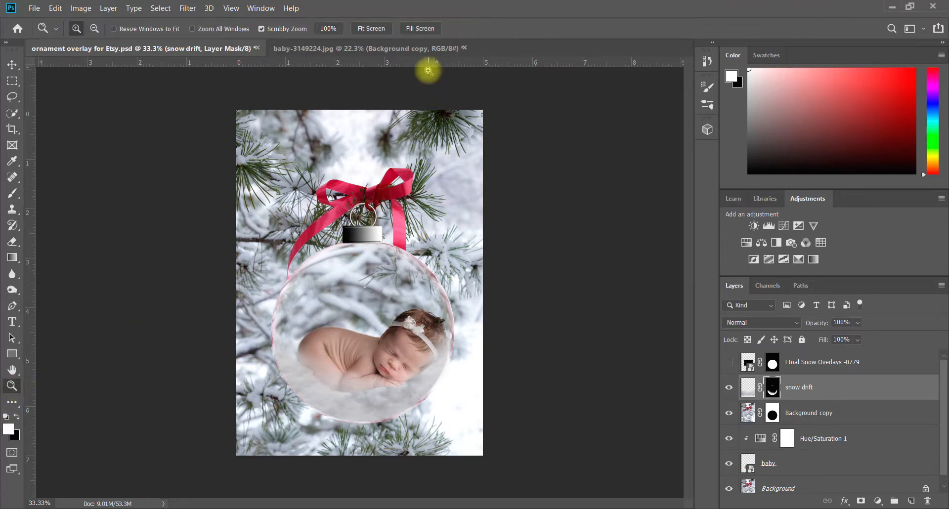
click(385, 28)
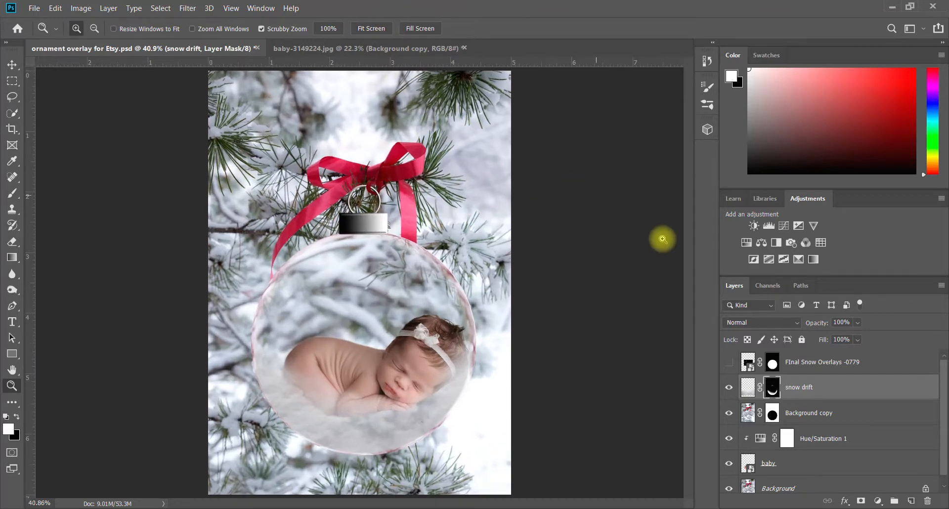
click(728, 364)
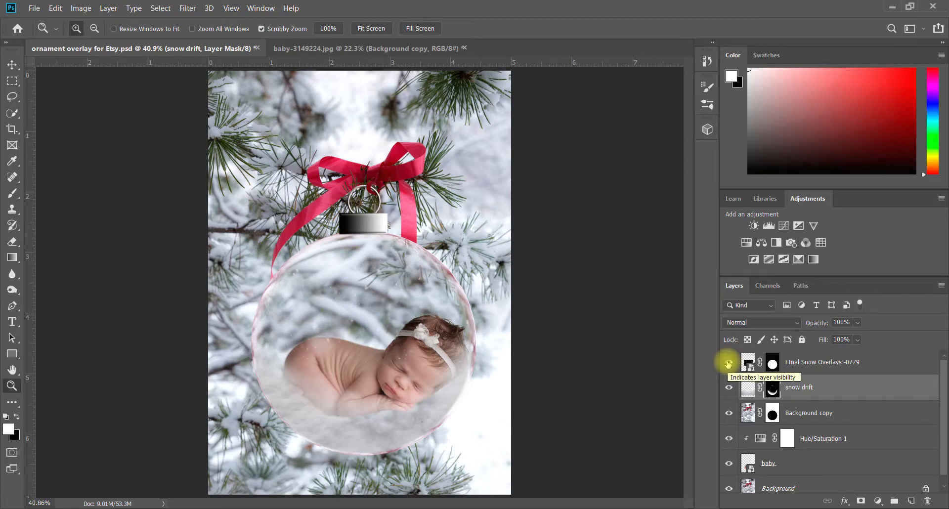
click(747, 363)
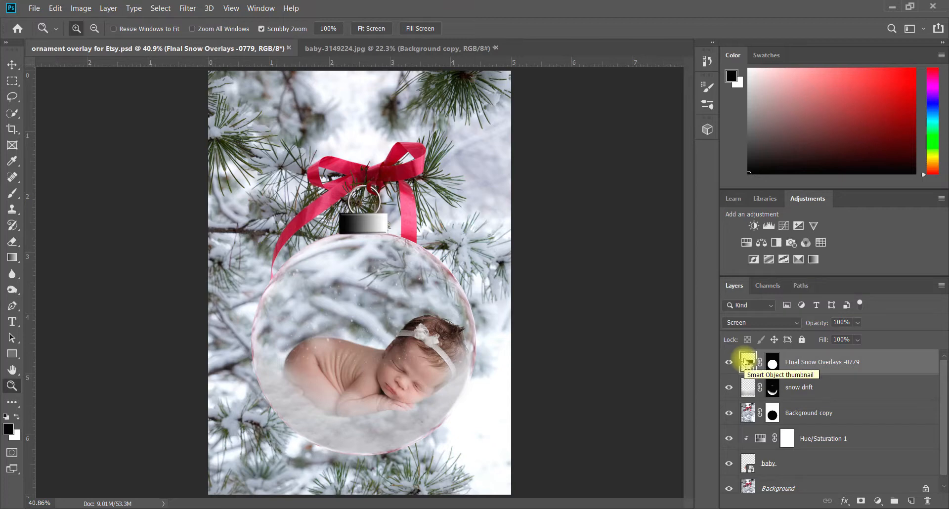
key(ctrl+j)
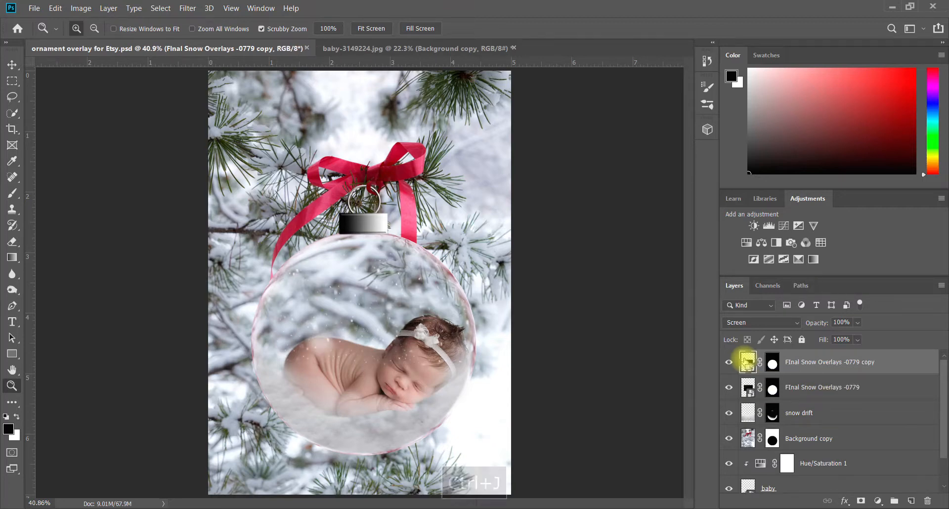
key(ctrl+j)
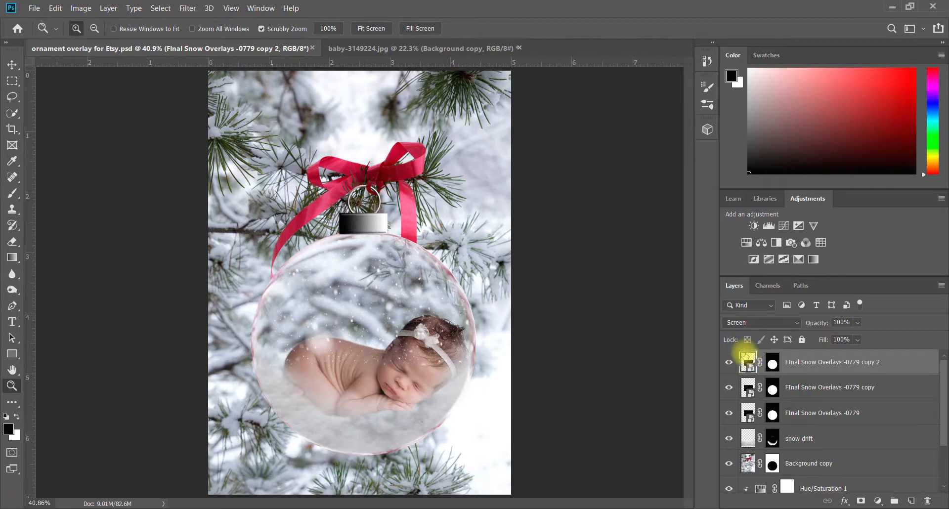
- Stretch the topmost snow overlay copy downward to 135.59% height, keeping its width at 100%, and apply the transform
key(ctrl+t)
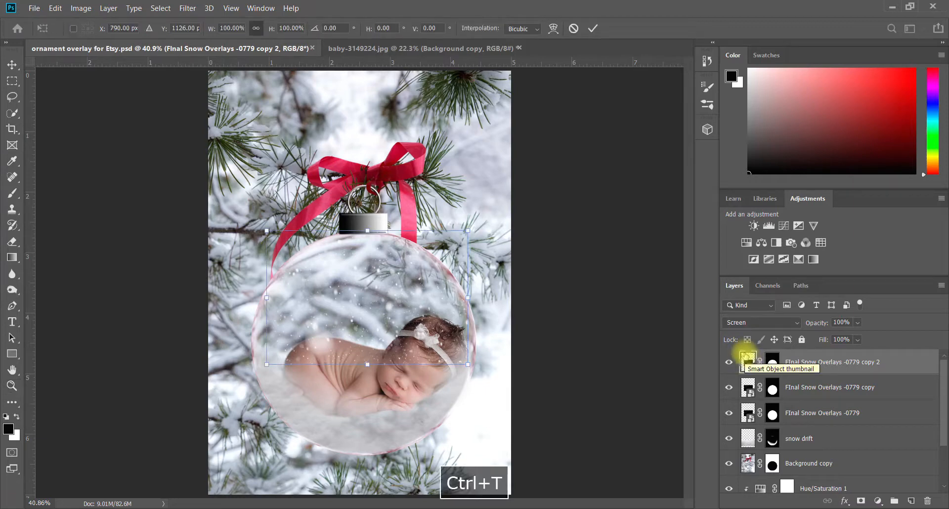
drag(368, 365, 364, 412)
click(593, 28)
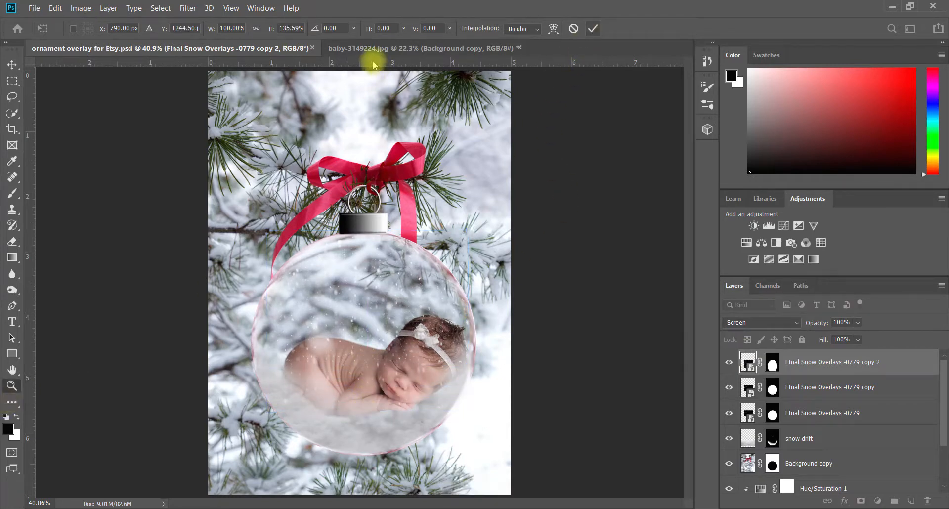